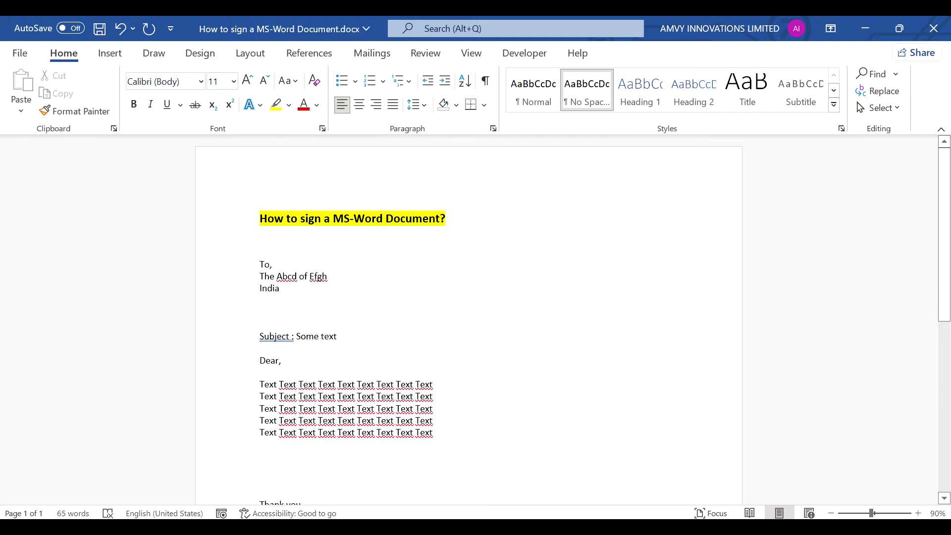
- Enable the Draw tab under Main Tabs in Word Options' Customize Ribbon settings
{"action": "left_click", "coordinate": [21, 52]}
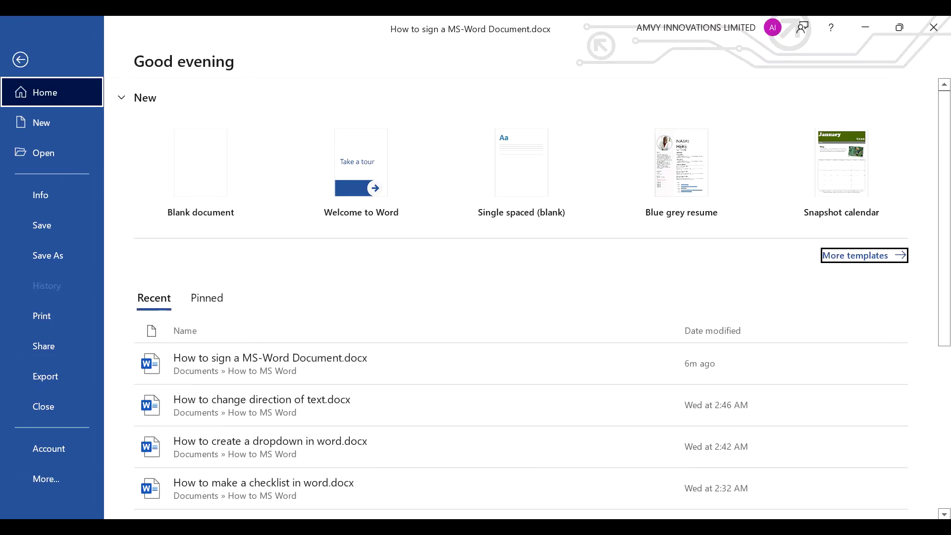
{"action": "left_click", "coordinate": [58, 479]}
{"action": "left_click", "coordinate": [157, 479]}
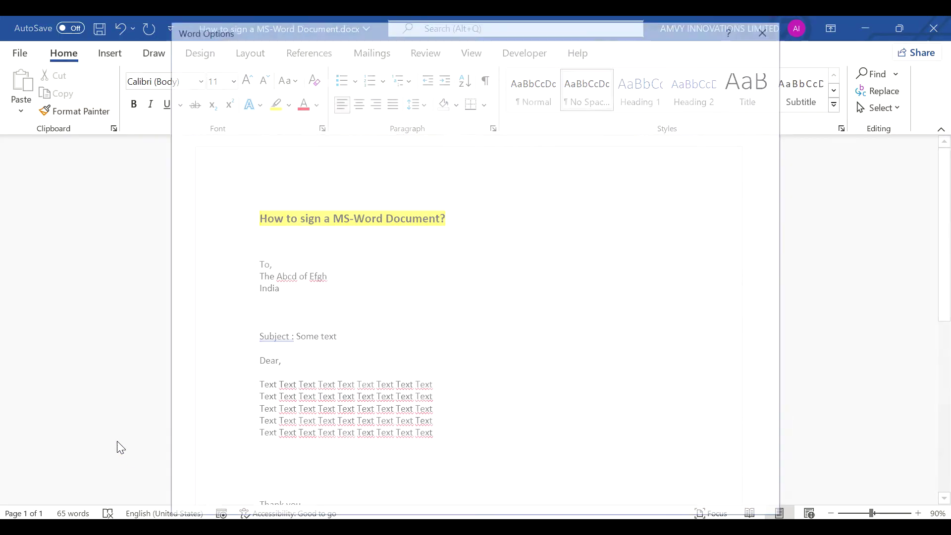
{"action": "left_click", "coordinate": [227, 202]}
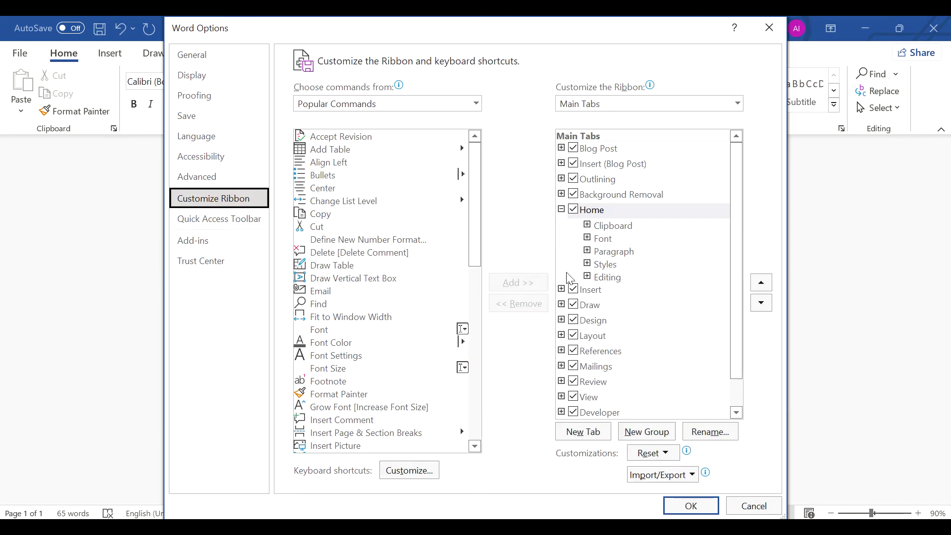
{"action": "left_click", "coordinate": [573, 305]}
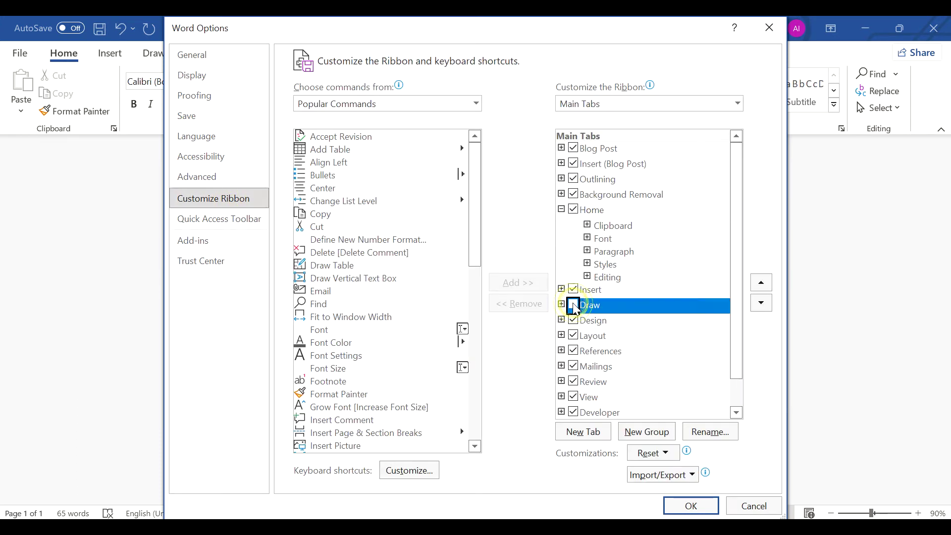
{"action": "left_click", "coordinate": [691, 507]}
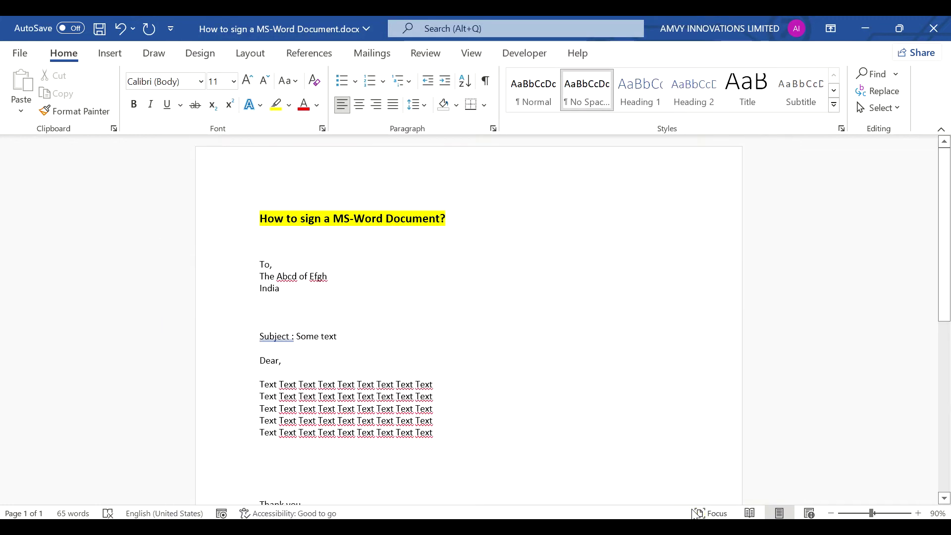
- Write a black-pen ink signature above the 'Signature' line, then return to the Select tool
{"action": "left_click", "coordinate": [154, 54]}
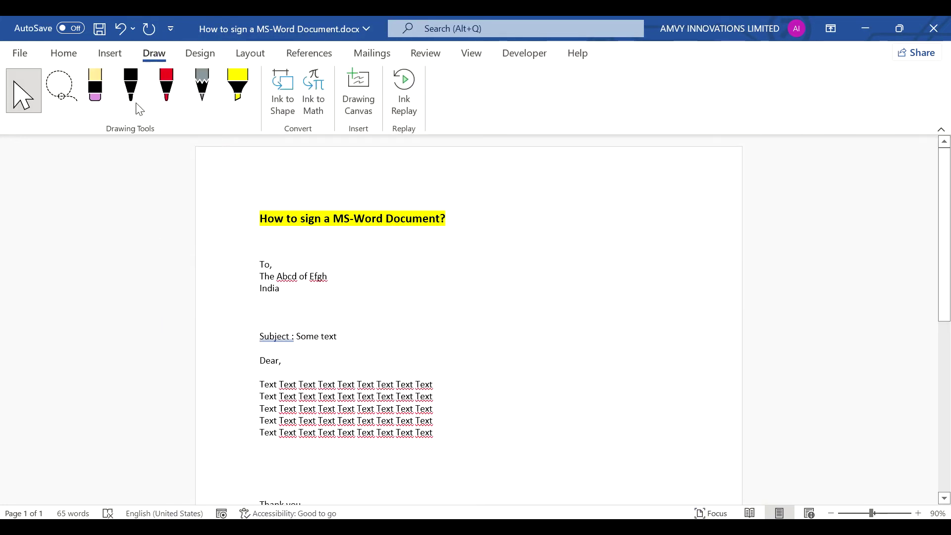
{"action": "left_click", "coordinate": [133, 93]}
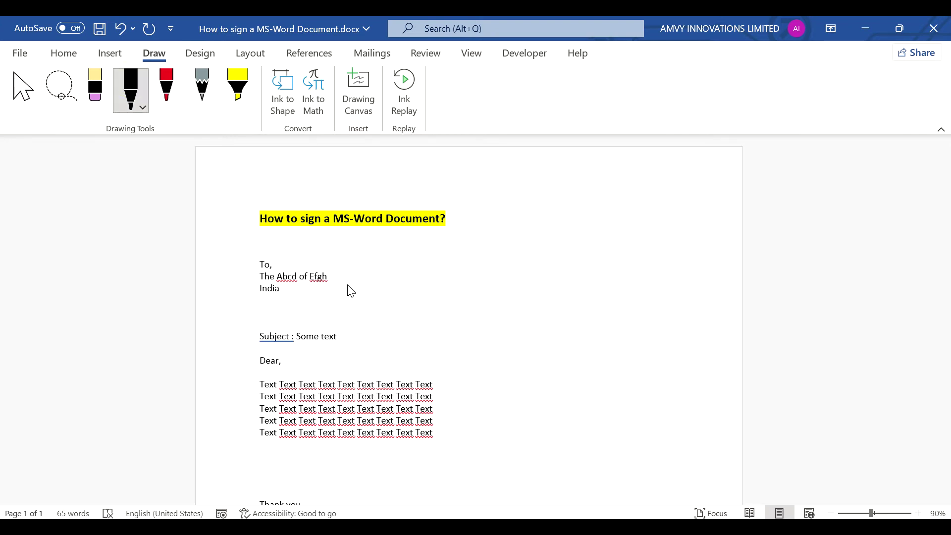
{"action": "scroll", "coordinate": [350, 291], "scroll_direction": "down", "scroll_amount": 1}
{"action": "scroll", "coordinate": [339, 281], "scroll_direction": "down", "scroll_amount": 2}
{"action": "scroll", "coordinate": [340, 282], "scroll_direction": "down", "scroll_amount": 1}
{"action": "scroll", "coordinate": [358, 320], "scroll_direction": "down", "scroll_amount": 1}
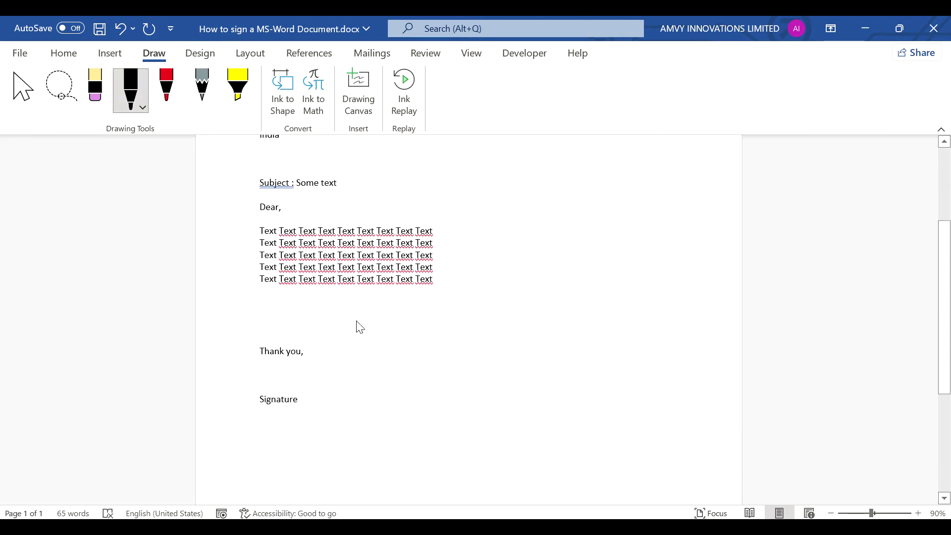
{"action": "mouse_move", "coordinate": [282, 388]}
{"action": "left_mouse_down"}
{"action": "mouse_move", "coordinate": [278, 380]}
{"action": "mouse_move", "coordinate": [260, 392]}
{"action": "mouse_move", "coordinate": [275, 368]}
{"action": "left_mouse_up"}
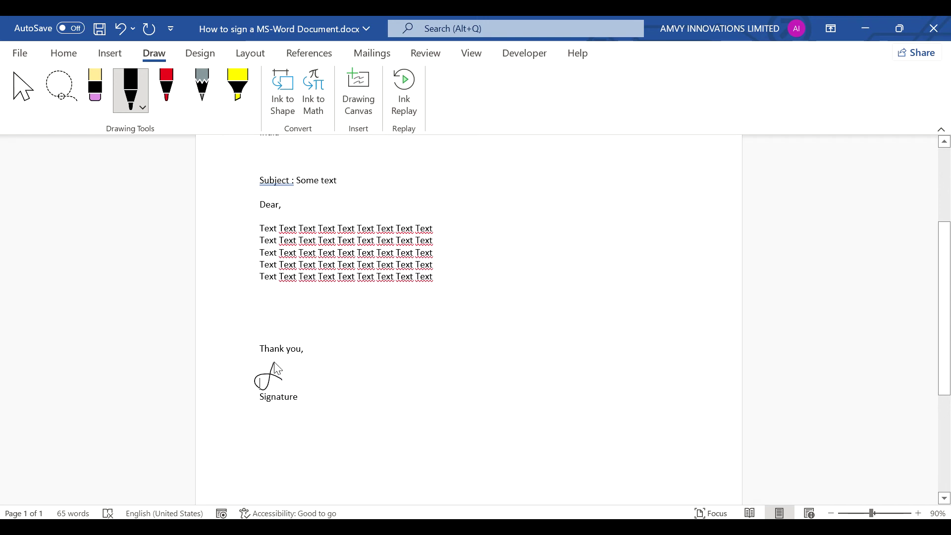
{"action": "left_click_drag", "start_coordinate": [335, 379], "coordinate": [350, 376]}
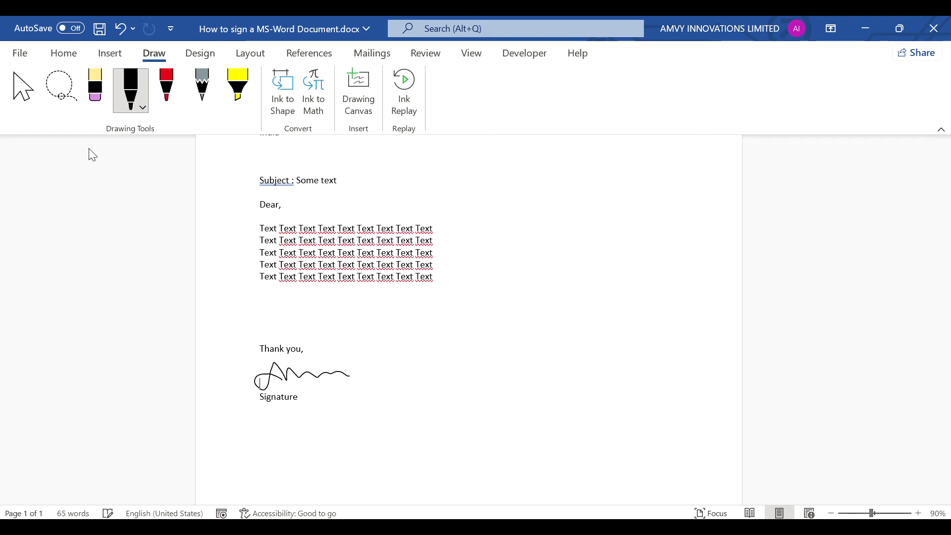
{"action": "left_click", "coordinate": [27, 90]}
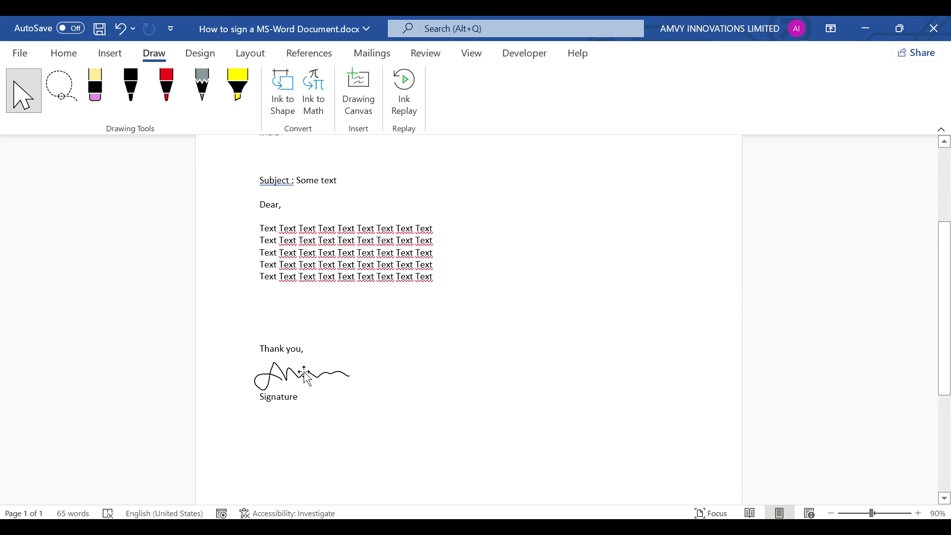
- Shrink the ink signature and move it down toward the 'Signature' line
{"action": "left_click", "coordinate": [306, 377]}
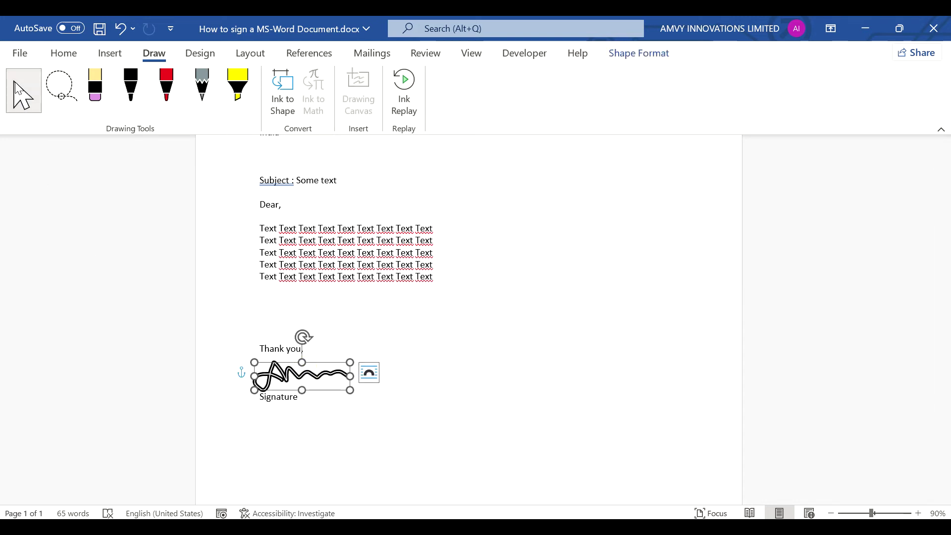
{"action": "left_click", "coordinate": [23, 95]}
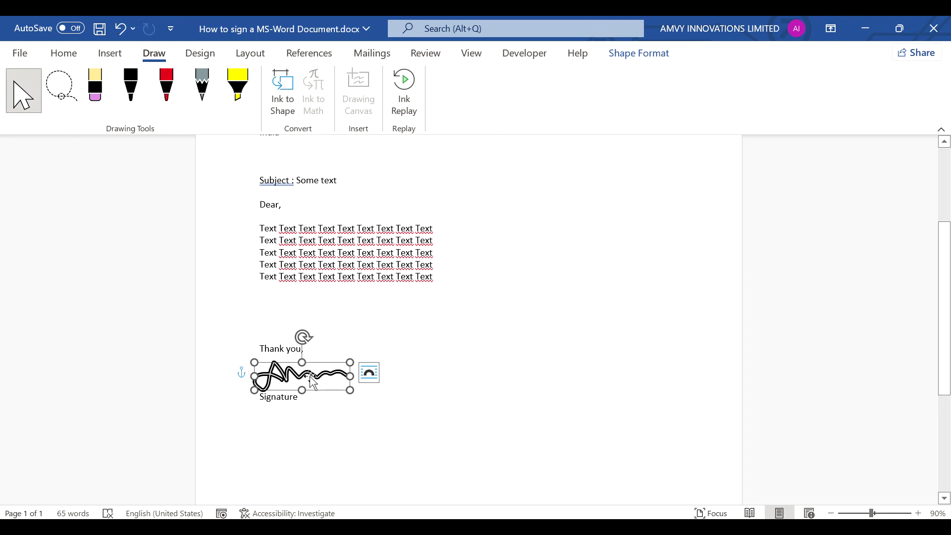
{"action": "left_click_drag", "start_coordinate": [349, 391], "coordinate": [348, 385]}
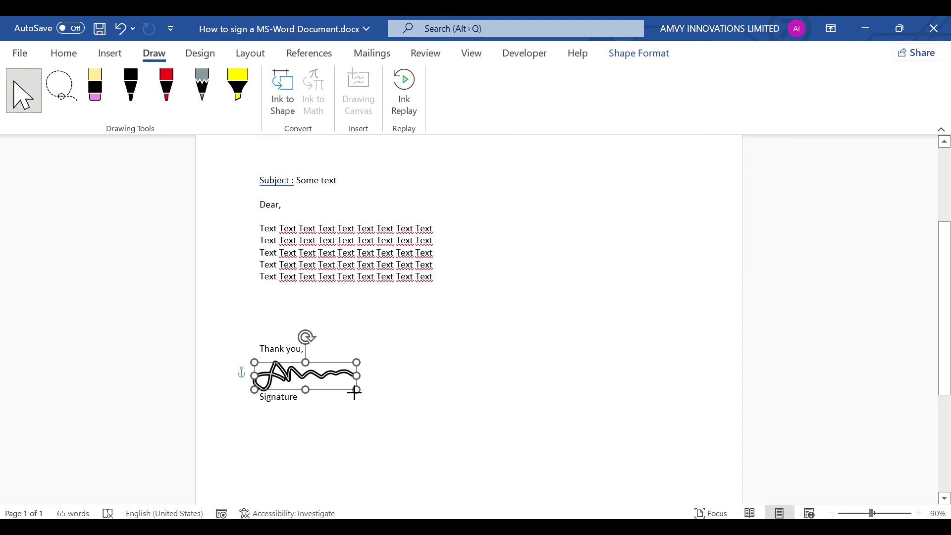
{"action": "mouse_move", "coordinate": [321, 362]}
{"action": "left_mouse_down"}
{"action": "mouse_move", "coordinate": [387, 381]}
{"action": "mouse_move", "coordinate": [312, 363]}
{"action": "left_mouse_up"}
{"action": "left_click_drag", "start_coordinate": [346, 391], "coordinate": [319, 383]}
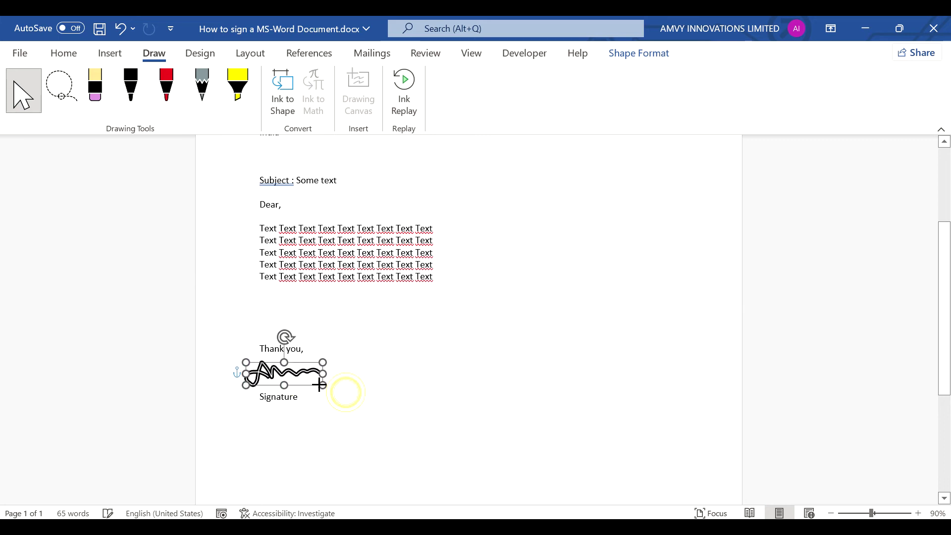
- Deselect the finished signature and switch back to the Home tab
{"action": "left_click", "coordinate": [588, 300]}
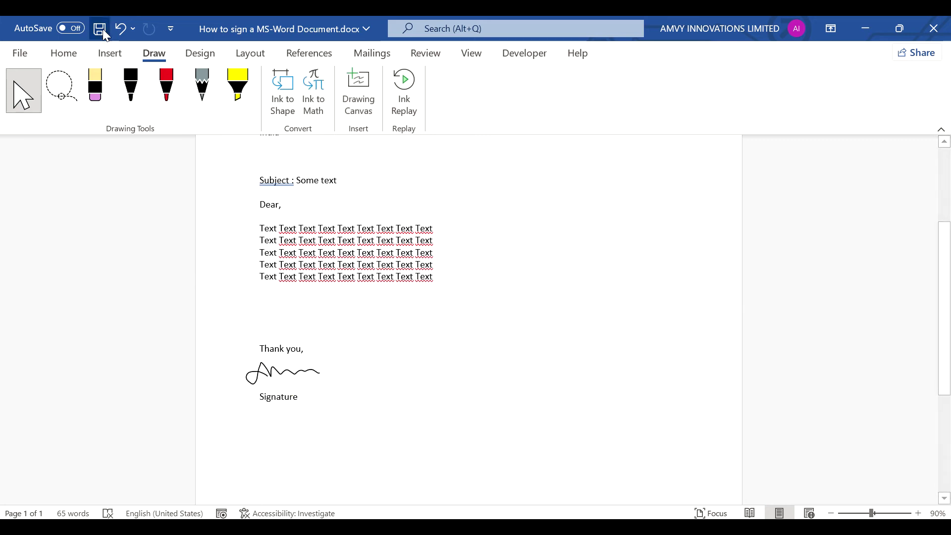
{"action": "left_click", "coordinate": [64, 53]}
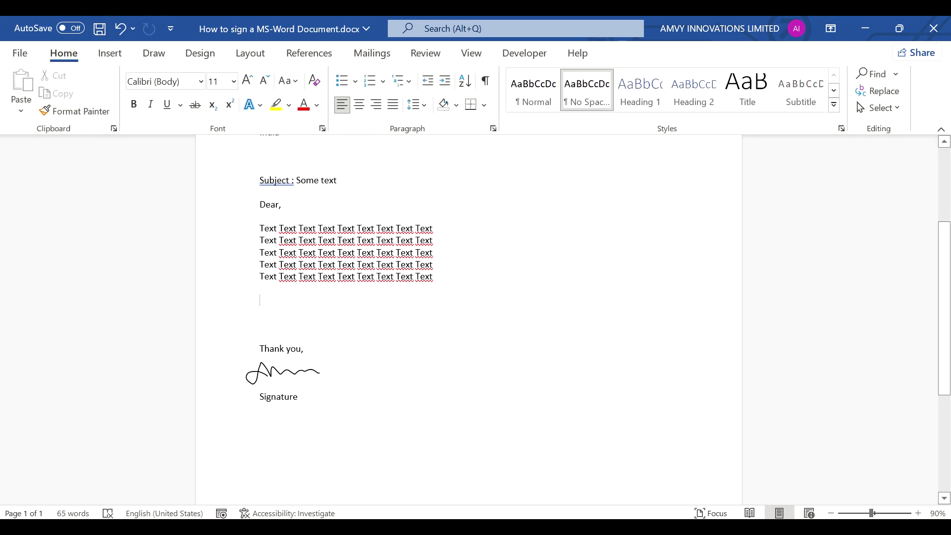
{"action": "scroll", "coordinate": [468, 320], "scroll_direction": "up", "scroll_amount": 1}
{"action": "scroll", "coordinate": [468, 320], "scroll_direction": "up", "scroll_amount": 2}
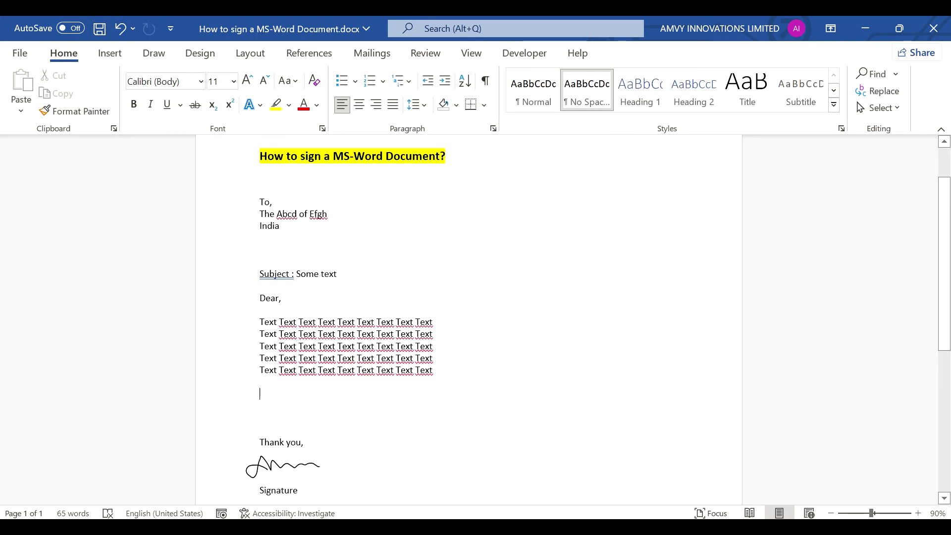
{"action": "scroll", "coordinate": [468, 320], "scroll_direction": "down", "scroll_amount": 1}
{"action": "scroll", "coordinate": [469, 319], "scroll_direction": "up", "scroll_amount": 1}
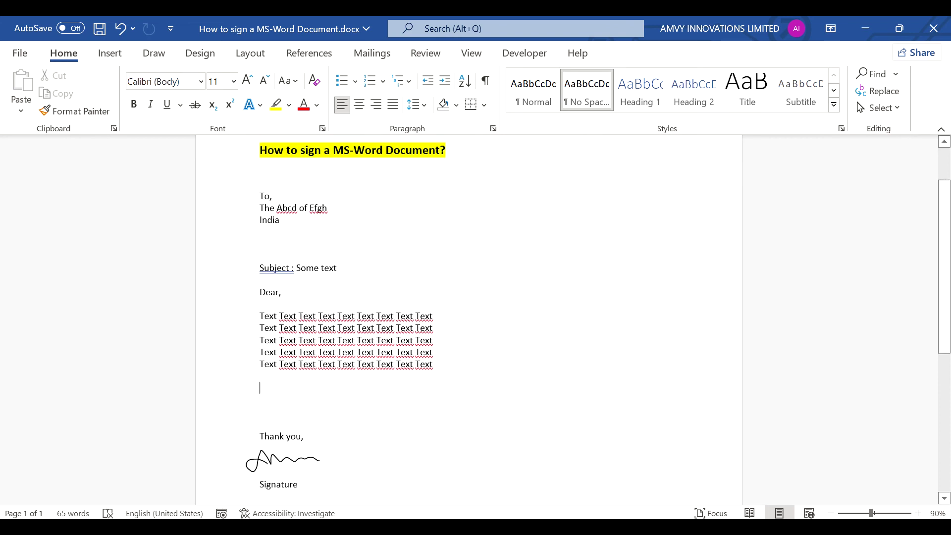